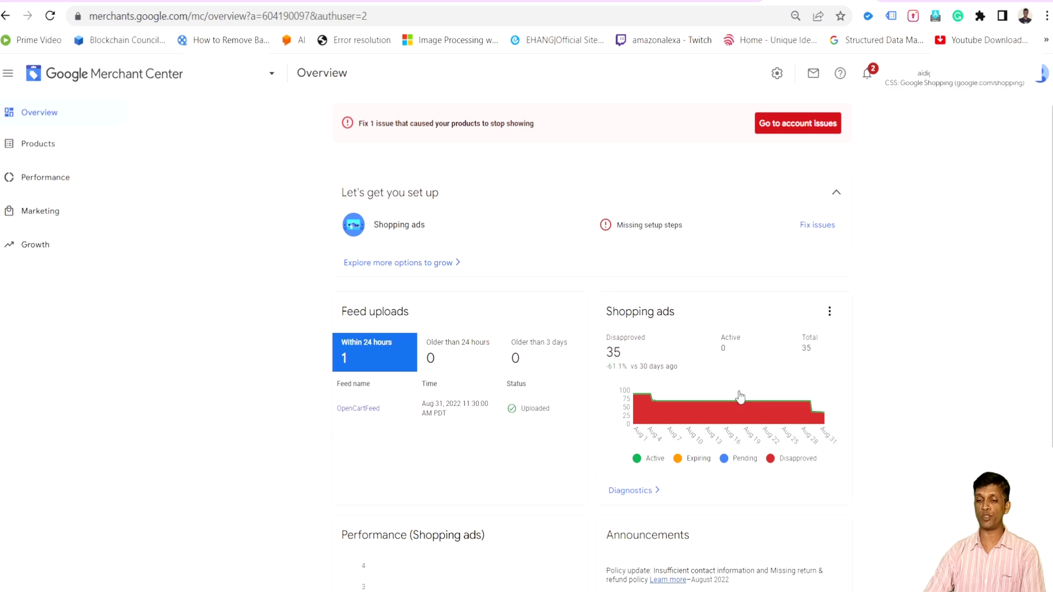
scroll(757, 343, down, 1)
scroll(757, 348, down, 1)
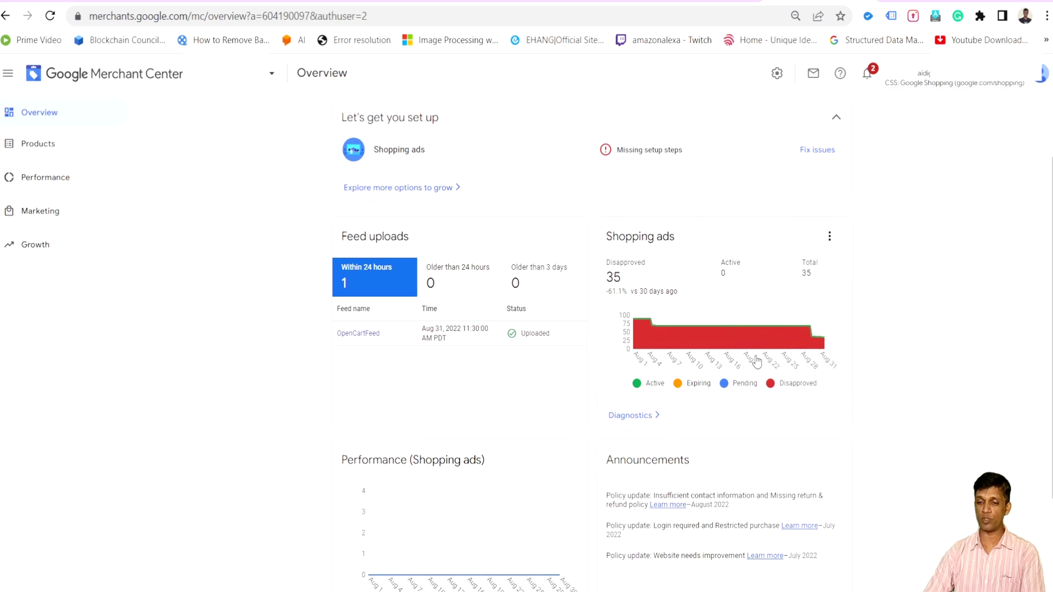
mouse_move(706, 328)
scroll(706, 329, up, 1)
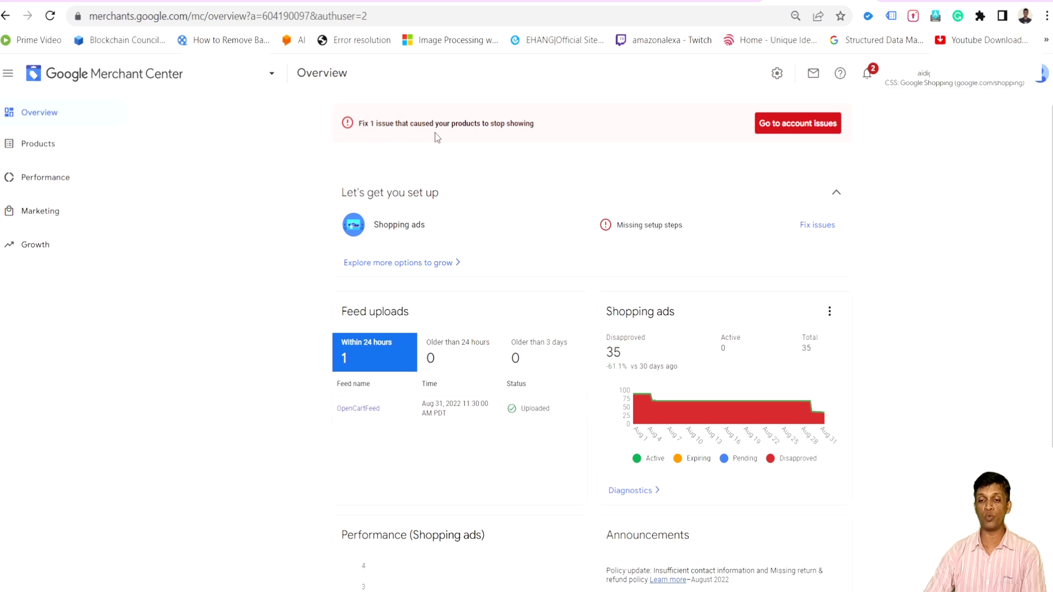
- Open the account issues behind the Misrepresentation suspension from the Overview banner
click(789, 131)
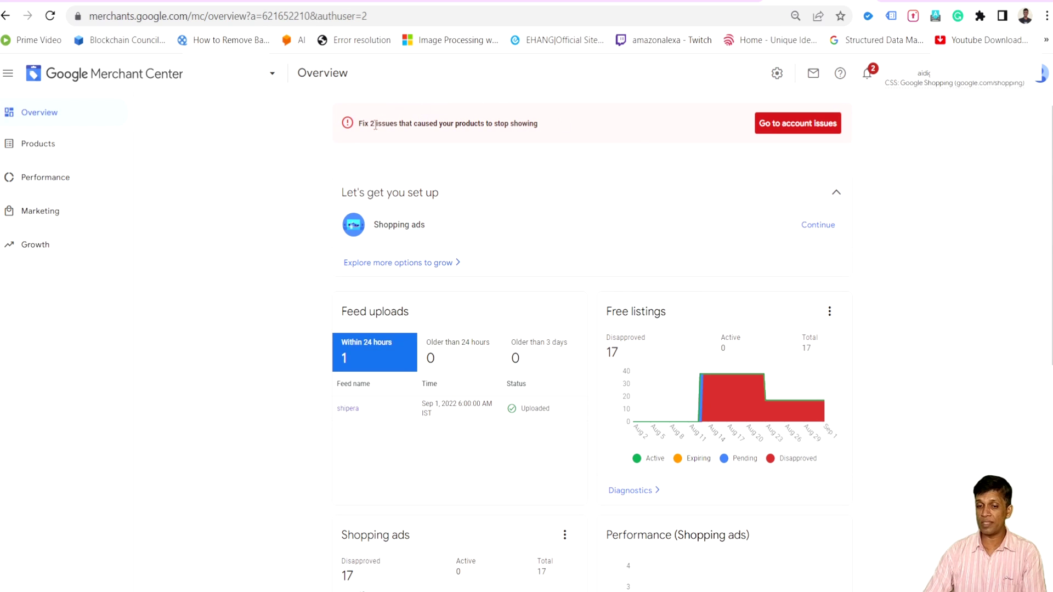
- Highlight the '2 issues stopping products' count and scroll through the second account's Overview cards
drag(360, 126, 437, 125)
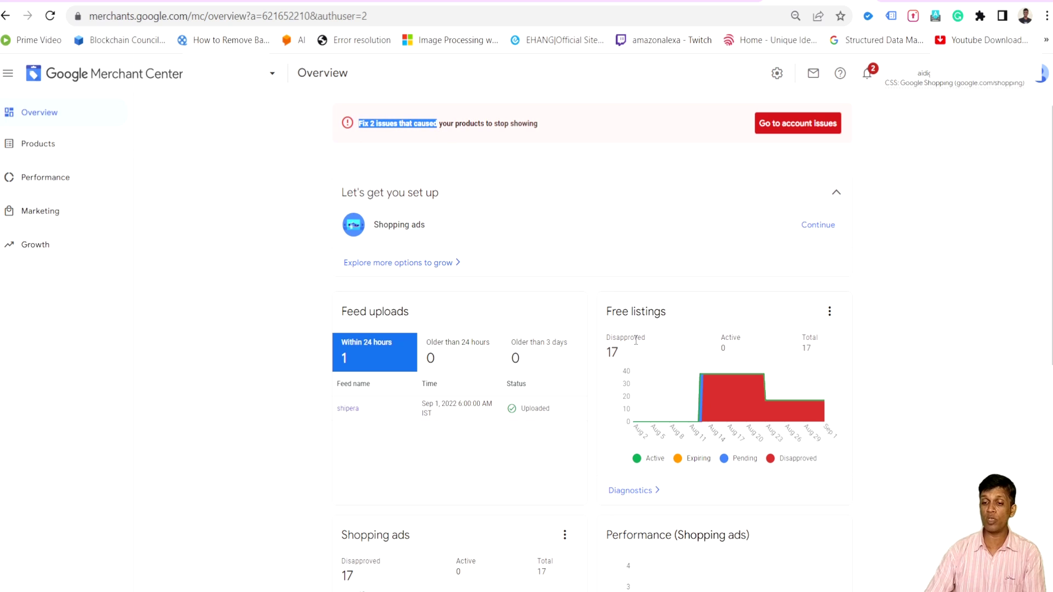
scroll(635, 339, down, 3)
scroll(635, 343, up, 3)
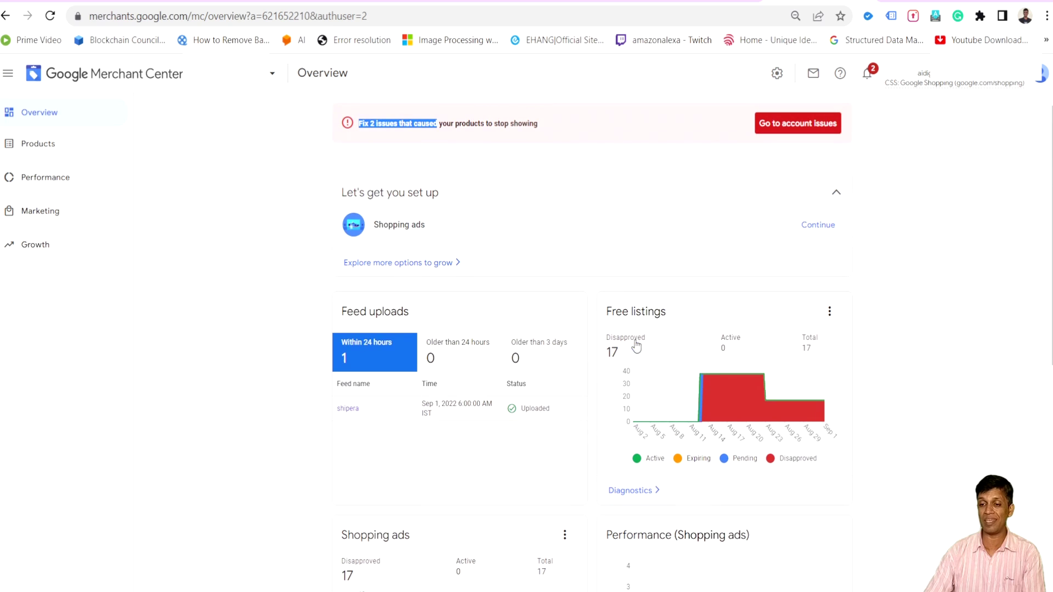
scroll(630, 355, down, 7)
scroll(534, 306, up, 4)
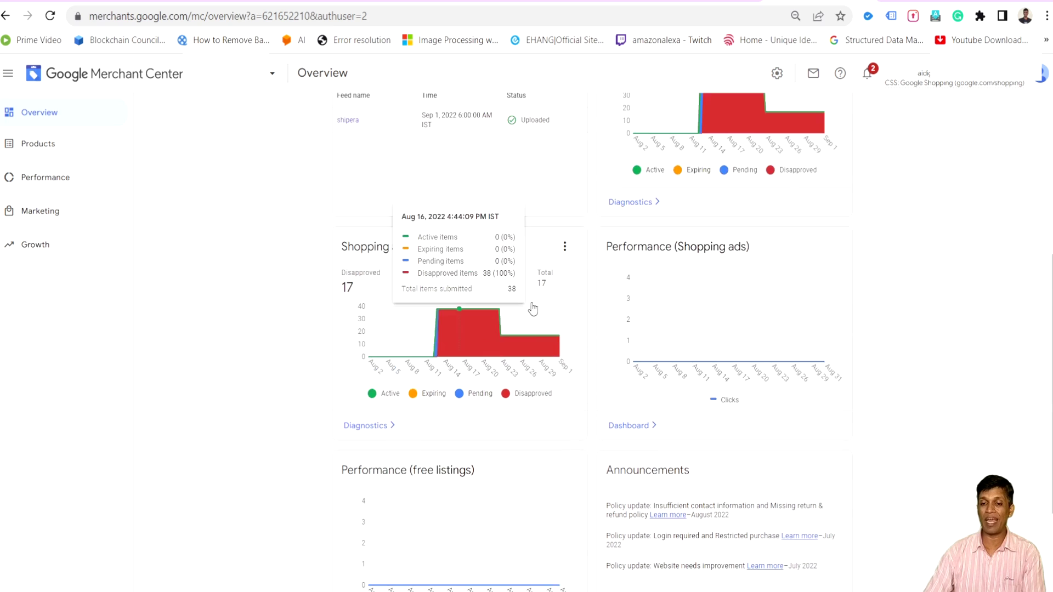
scroll(551, 300, up, 3)
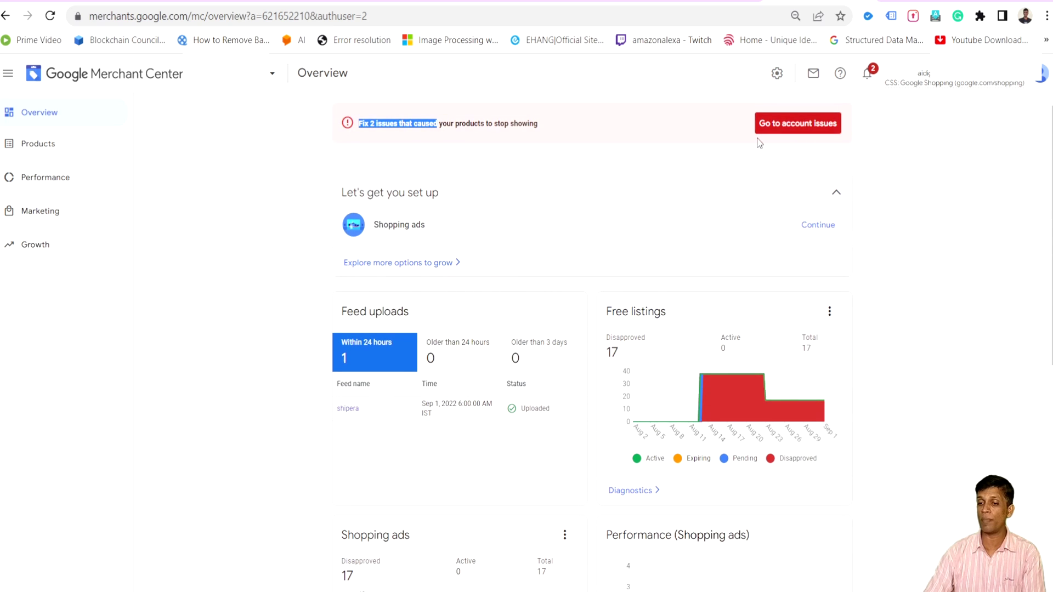
- Open the account issues list and highlight the Misrepresentation 'What to do' instructions
click(804, 128)
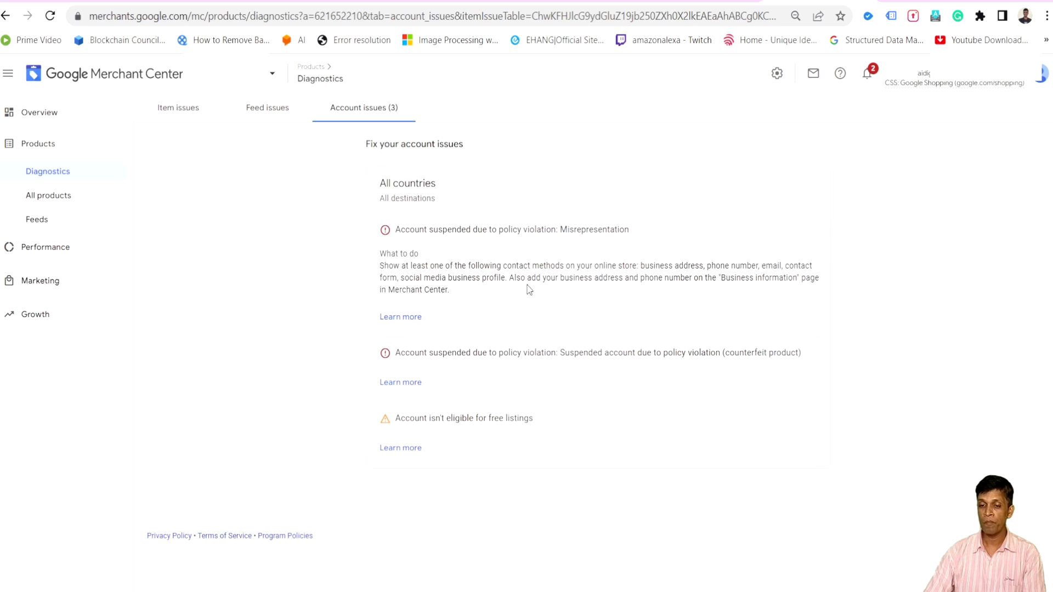
drag(379, 254, 472, 293)
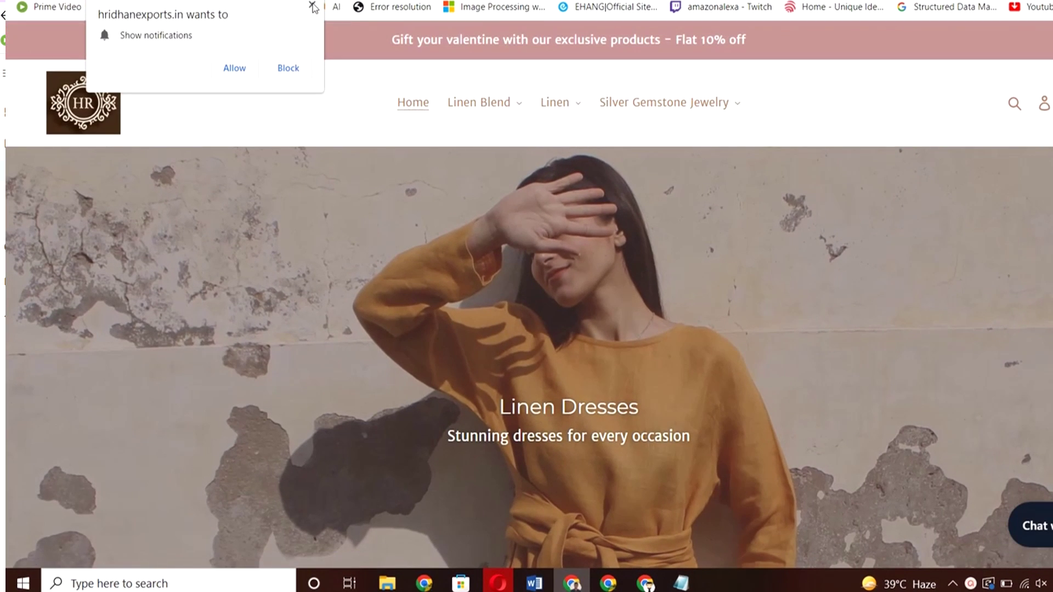
- Scroll the store home page down to the Linen Collection section and back up
scroll(301, 266, down, 10)
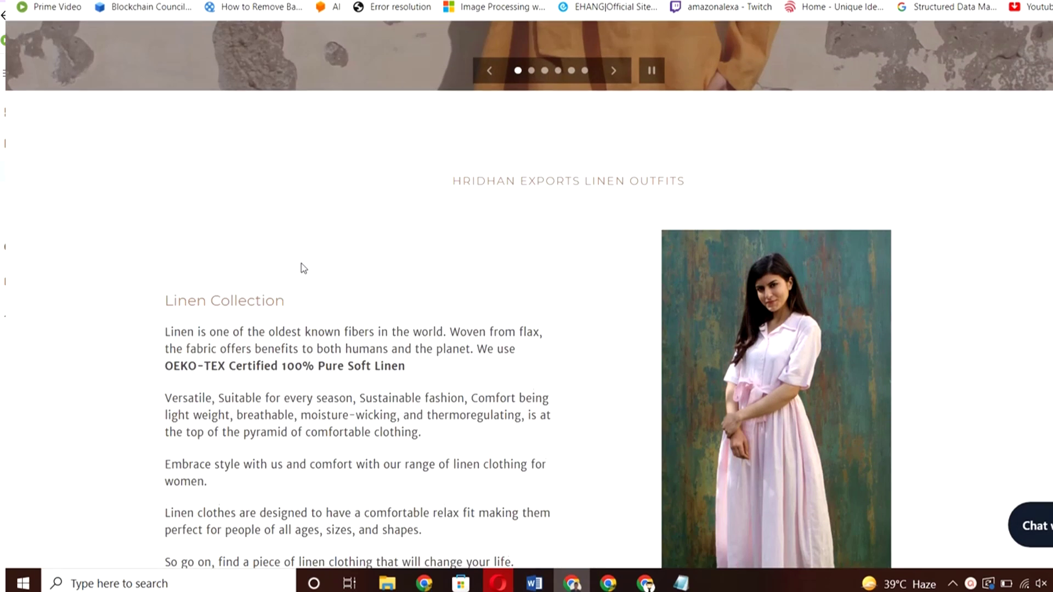
scroll(301, 265, up, 10)
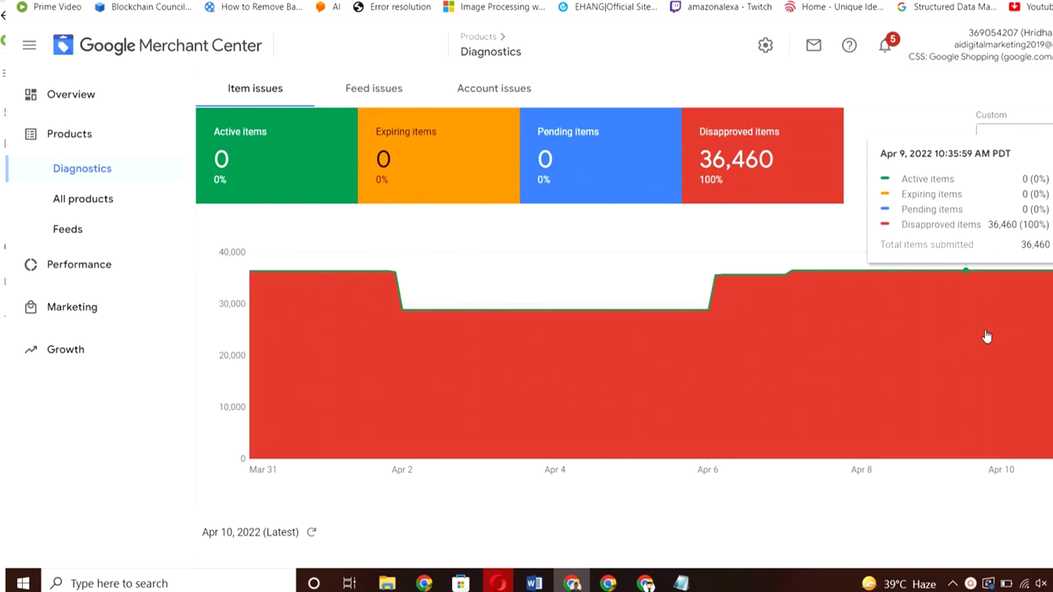
- Set the Diagnostics date range to Mar 31 – Apr 30, revealing 38,174 active items
scroll(472, 450, down, 8)
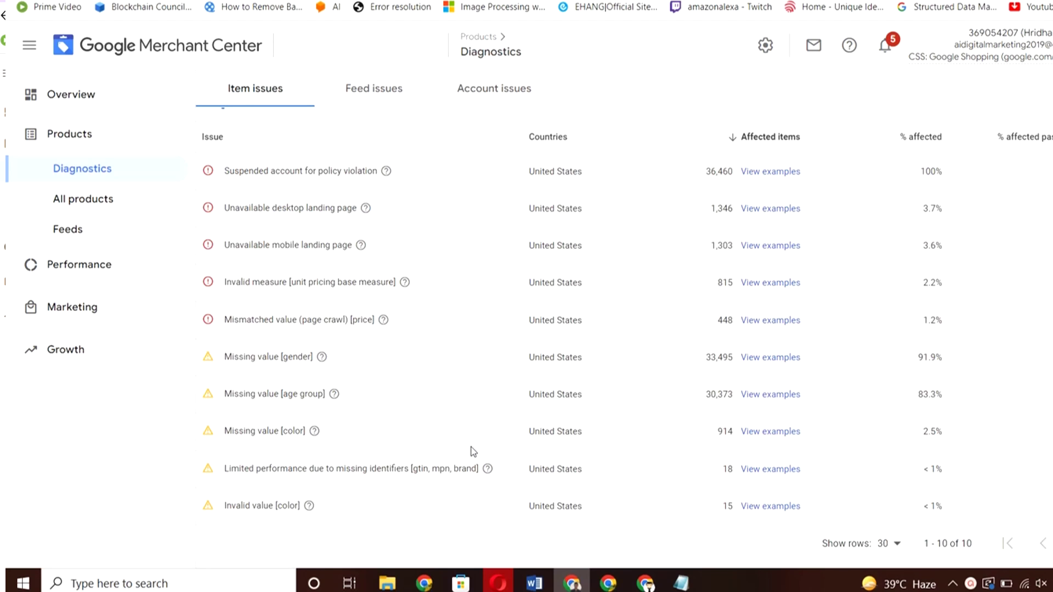
scroll(471, 447, down, 1)
scroll(471, 447, up, 8)
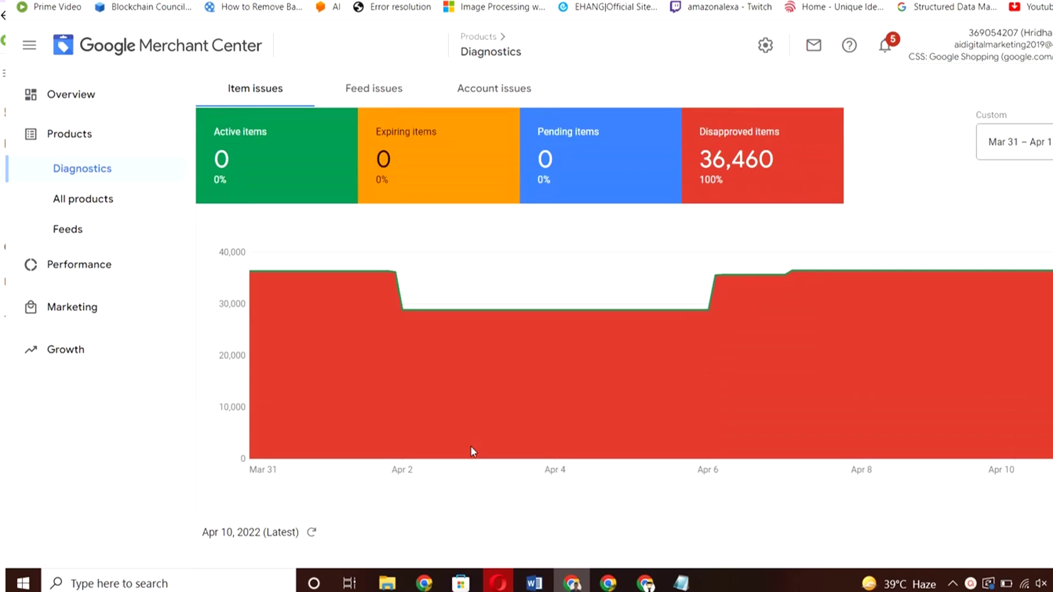
click(1043, 151)
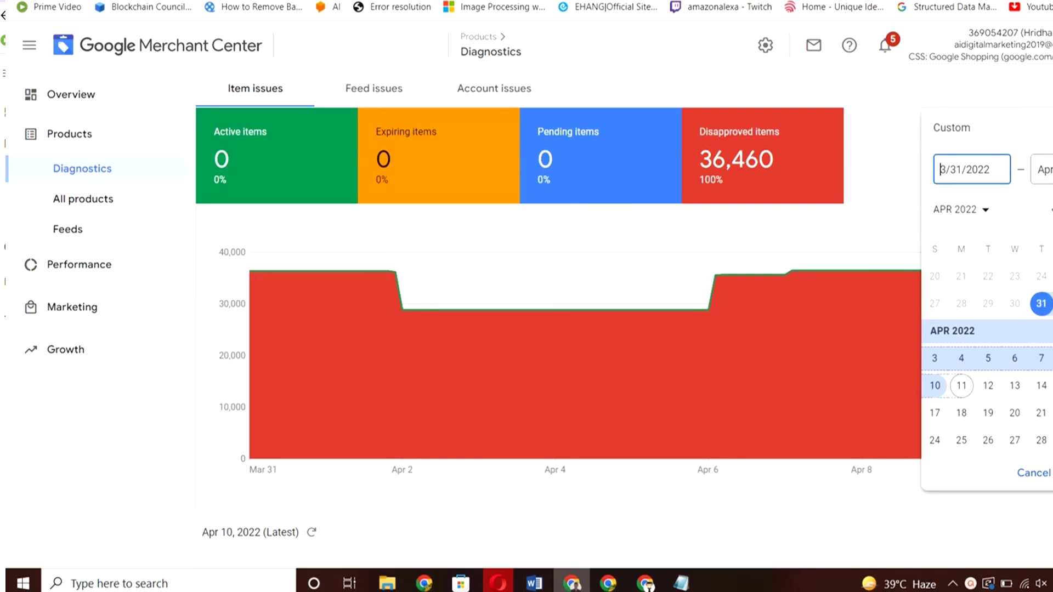
key(Tab)
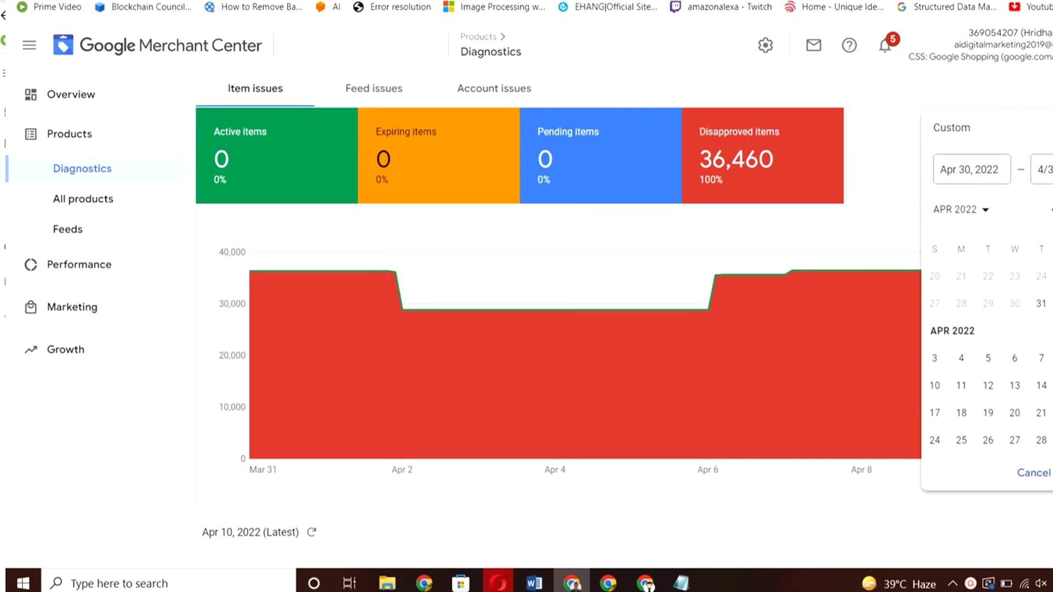
click(1041, 304)
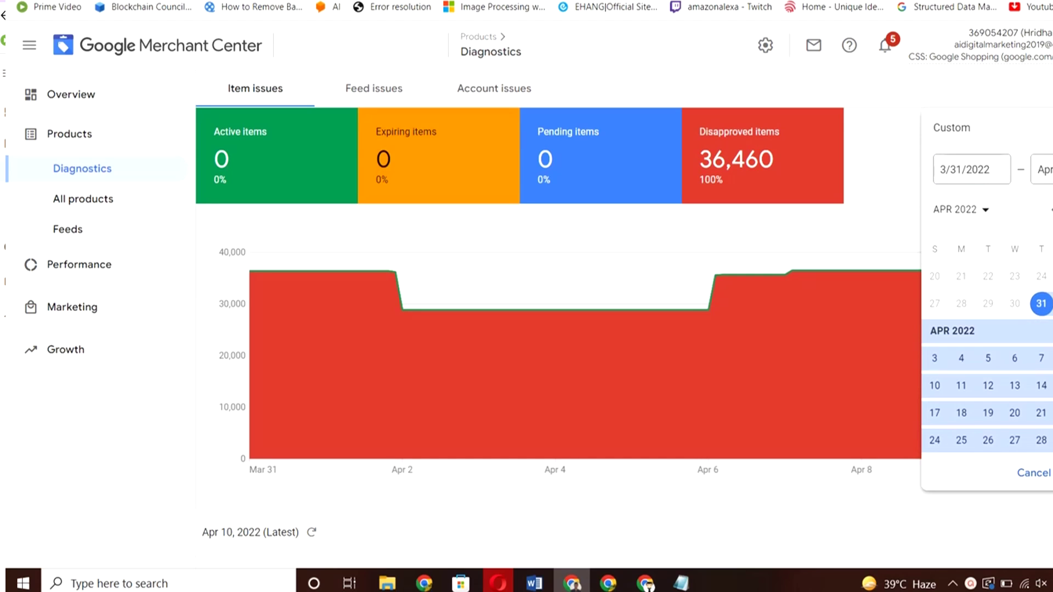
key(Return)
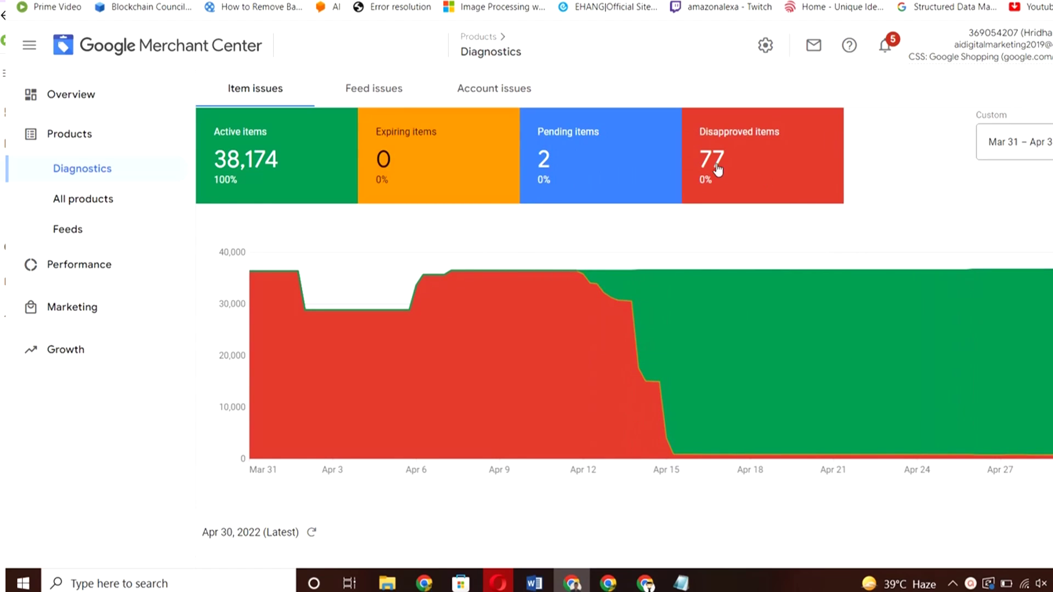
mouse_move(700, 185)
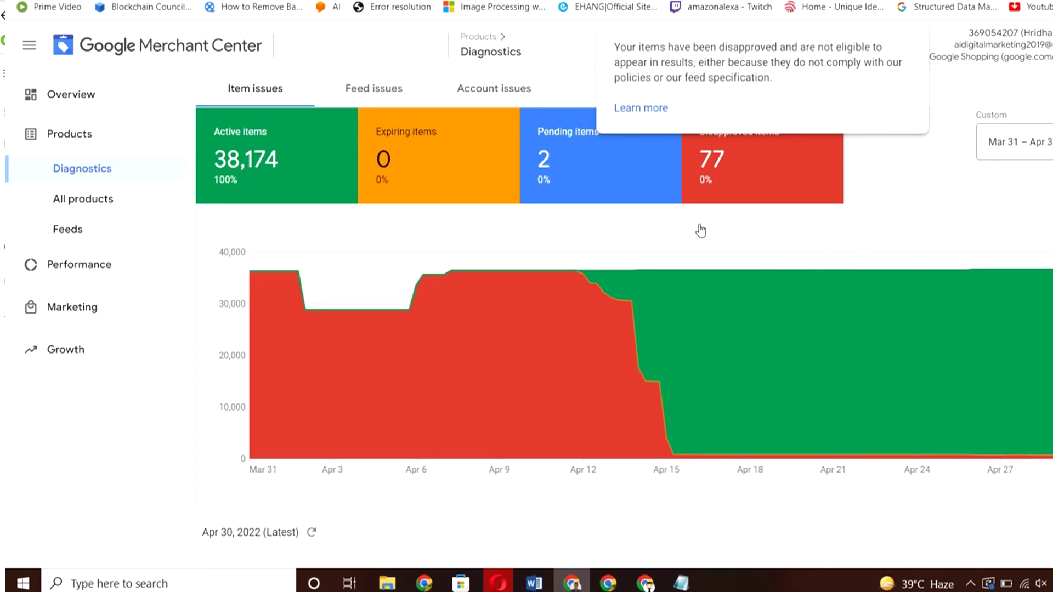
click(602, 174)
click(602, 173)
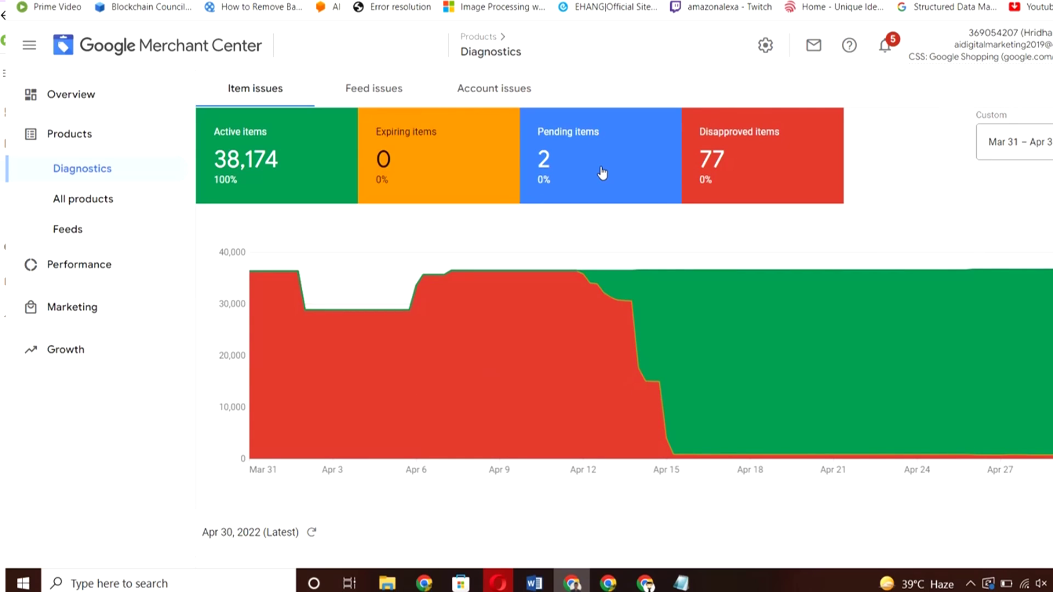
click(771, 161)
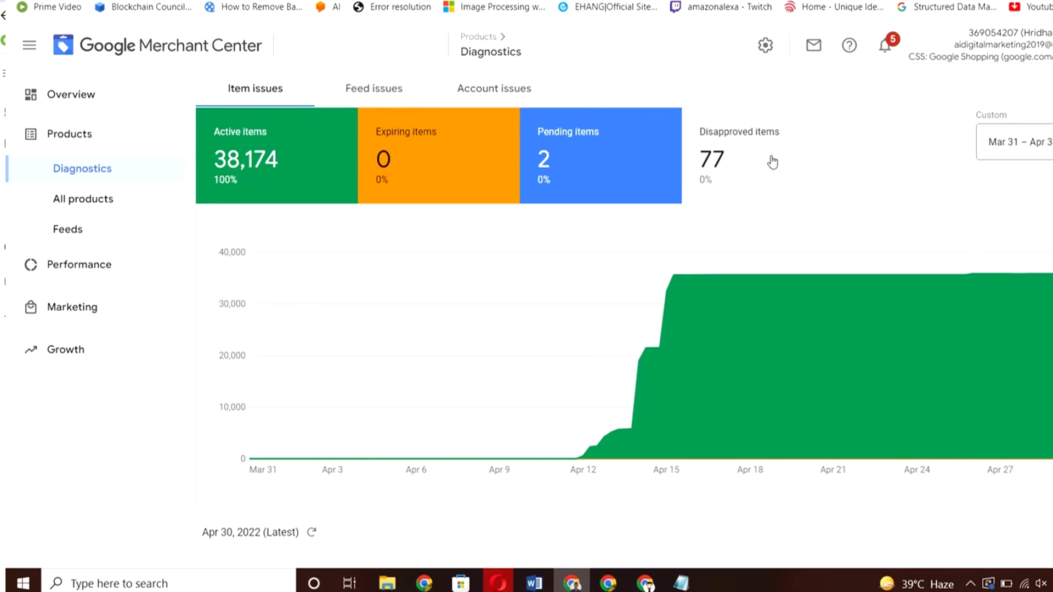
click(772, 161)
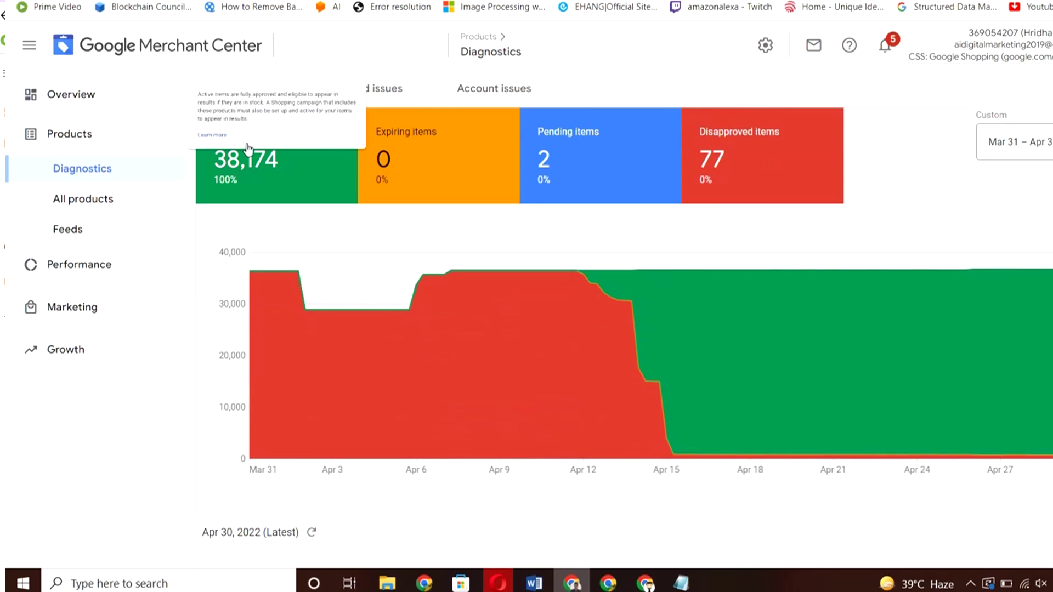
click(487, 99)
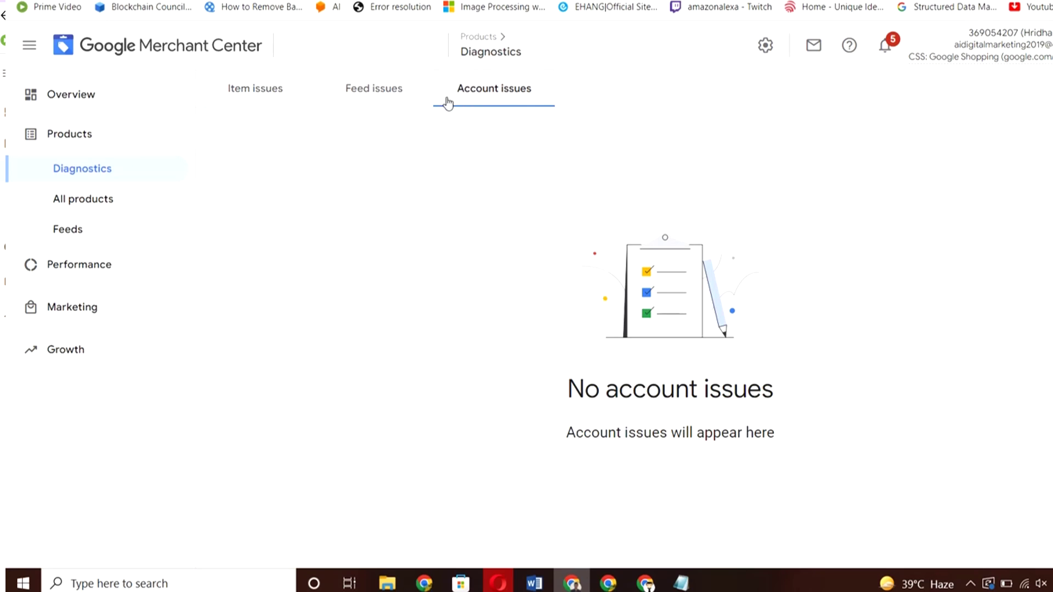
click(379, 101)
click(275, 101)
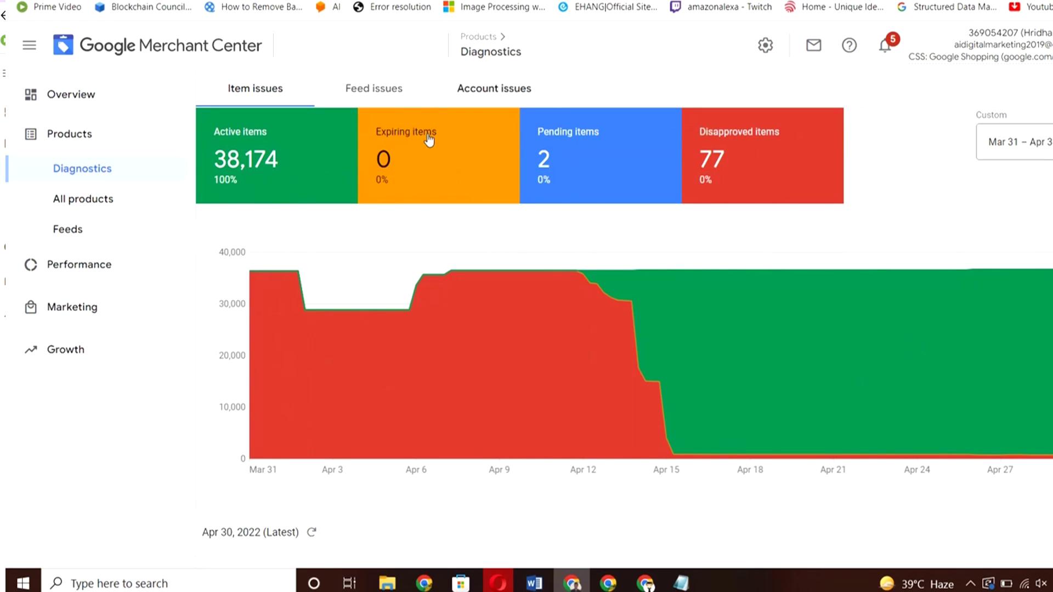
- Scroll through the Shopping ads item issues table below the diagnostics chart
scroll(594, 362, down, 3)
scroll(595, 362, down, 5)
scroll(595, 362, up, 2)
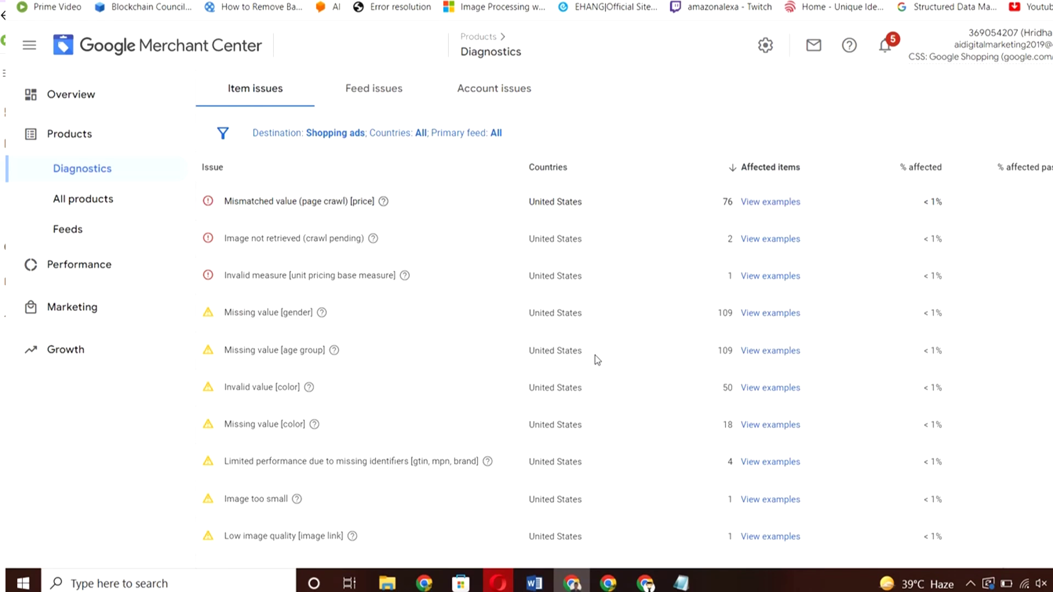
scroll(594, 355, up, 6)
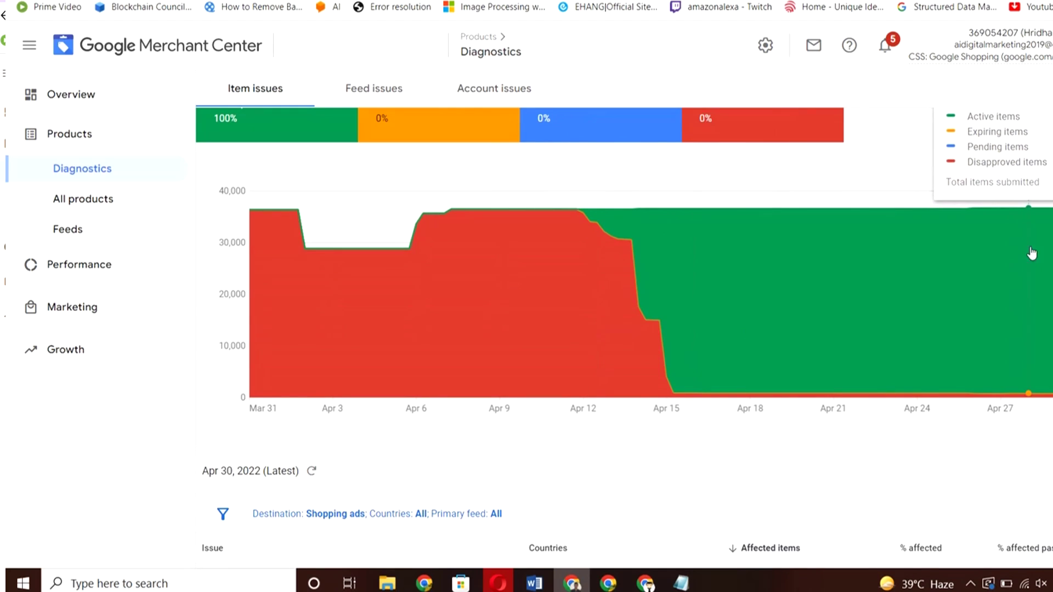